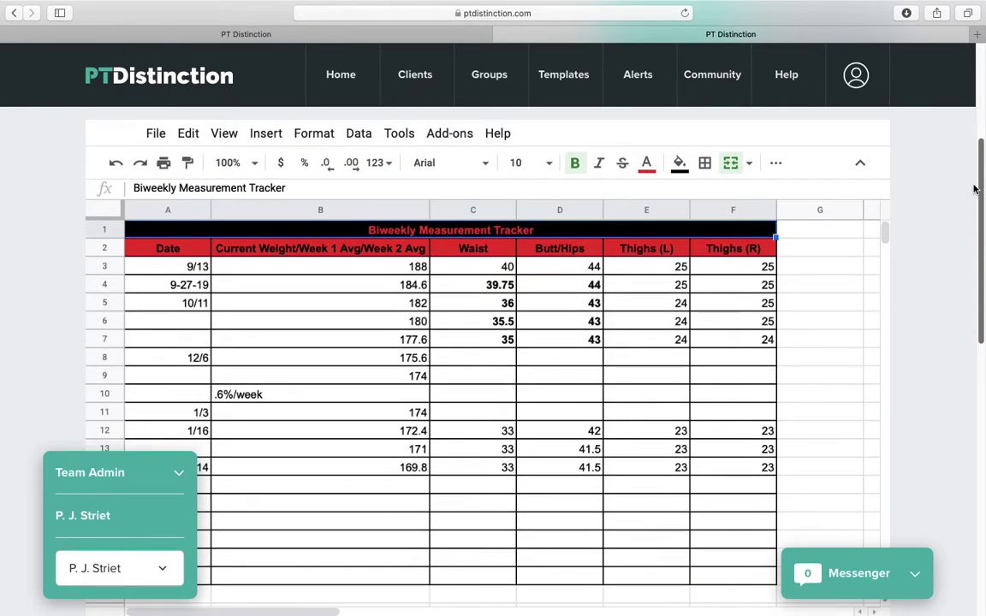
# - Look over the client's Biweekly Measurement Tracker, from the page heading down to the last filled row
pyautogui.moveTo(974, 189); pyautogui.dragTo(980, 120)
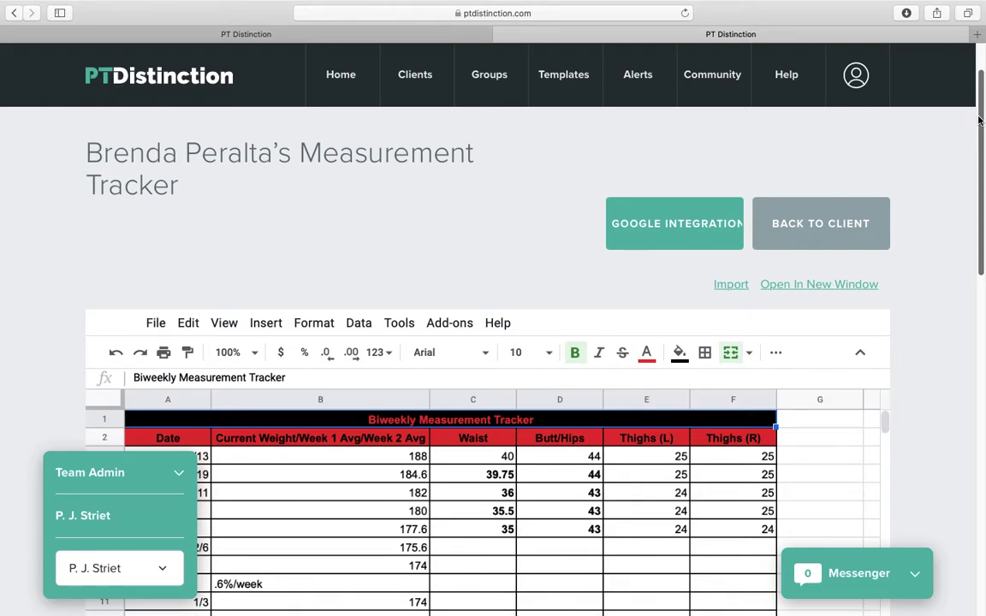
pyautogui.moveTo(981, 120); pyautogui.dragTo(977, 131)
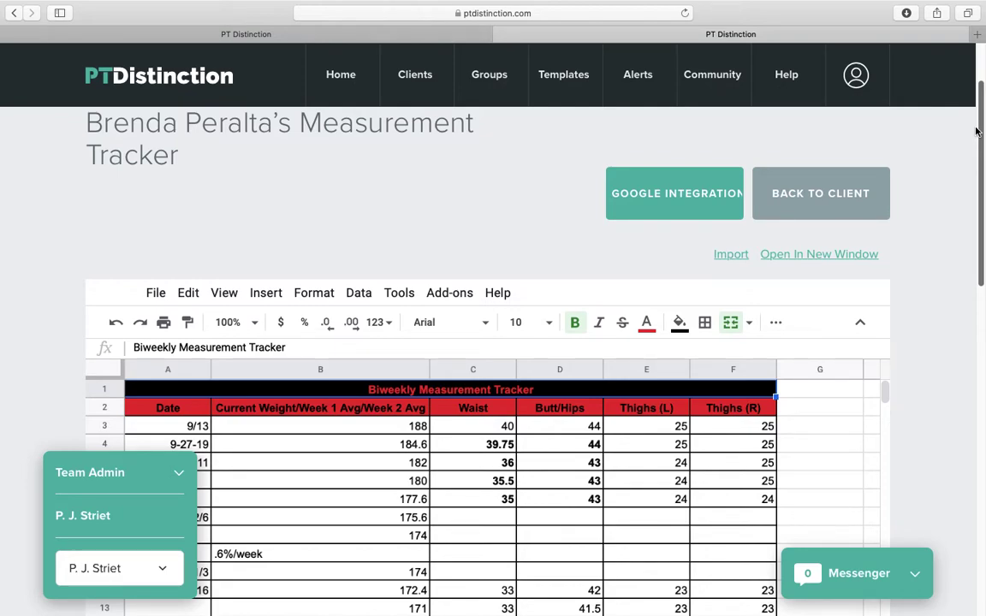
pyautogui.moveTo(977, 131); pyautogui.dragTo(977, 143)
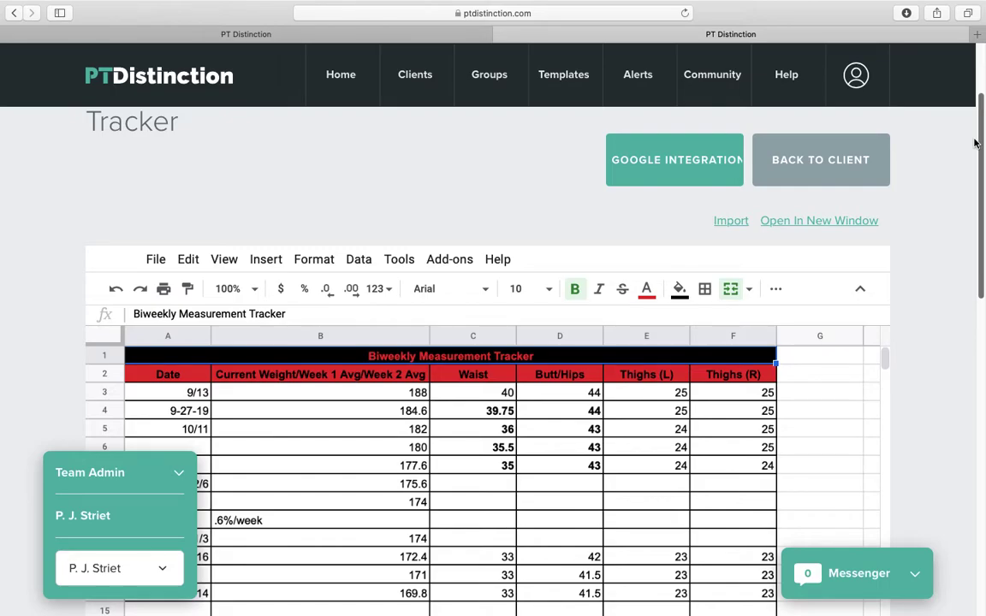
pyautogui.moveTo(974, 143); pyautogui.dragTo(963, 212)
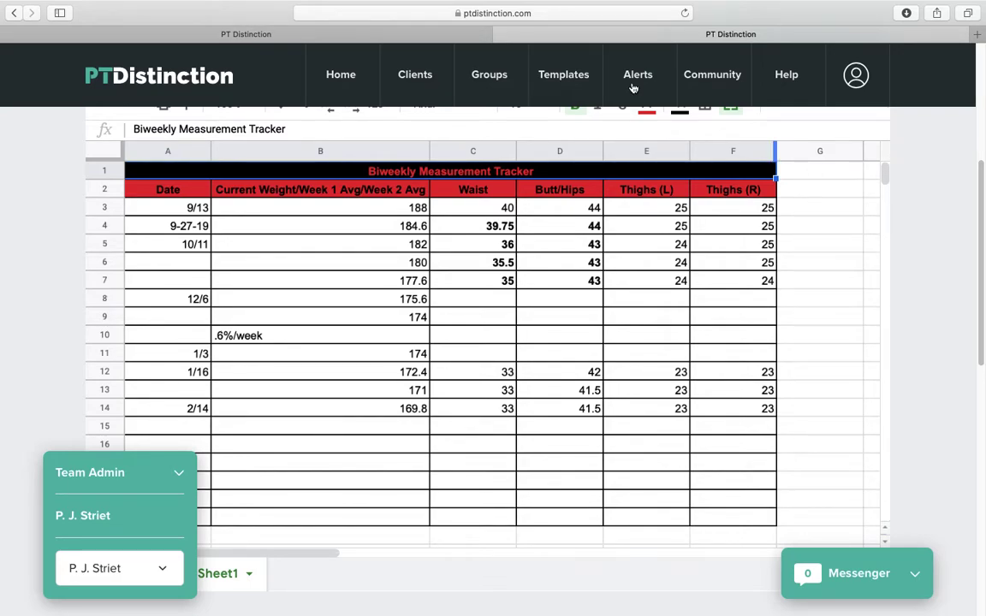
# - Switch to the client's Meal Plan spreadsheet and review Meals 1 to 3 of the base plan at a larger page size
pyautogui.click(415, 41)
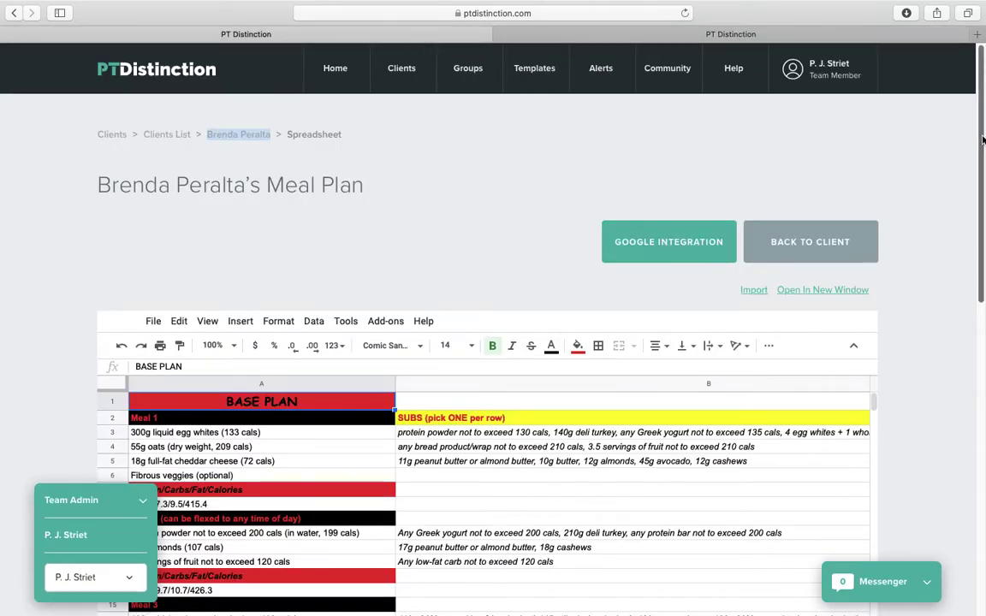
pyautogui.scroll(-3, 981, 210)
pyautogui.moveTo(981, 211); pyautogui.dragTo(980, 231)
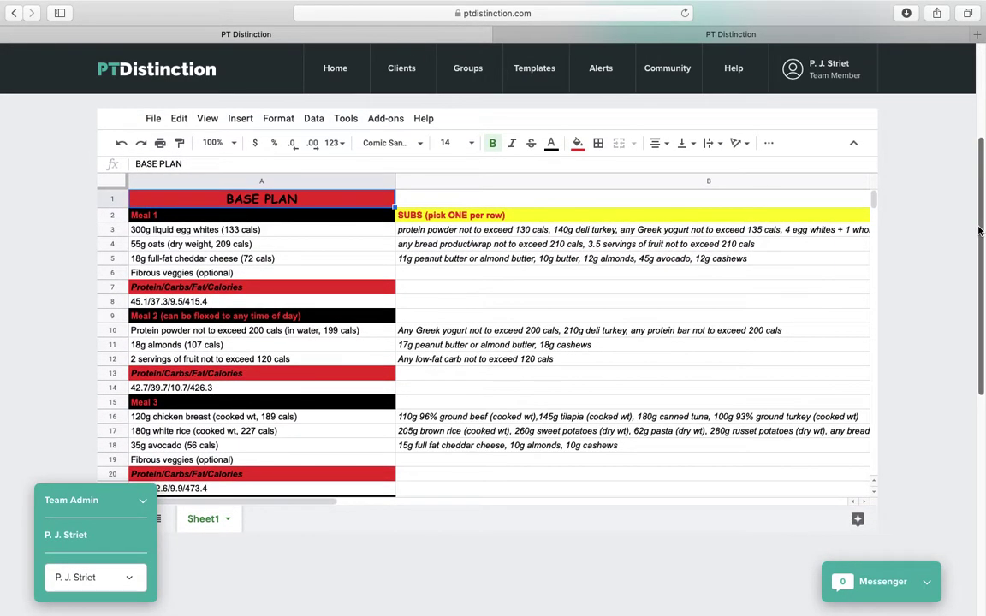
pyautogui.press('super+plus')
pyautogui.press('super+plus')
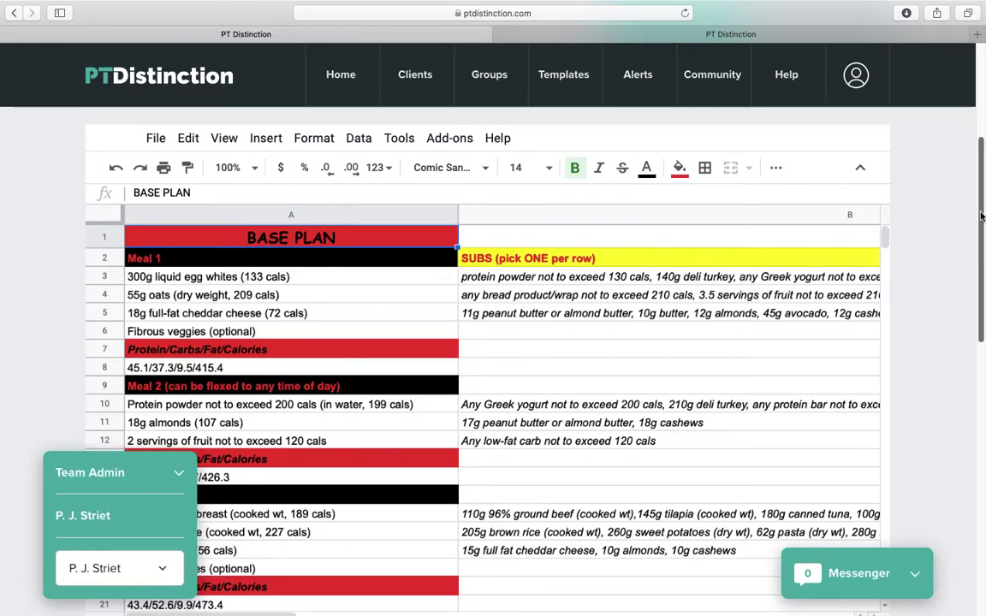
pyautogui.moveTo(981, 216); pyautogui.dragTo(981, 300)
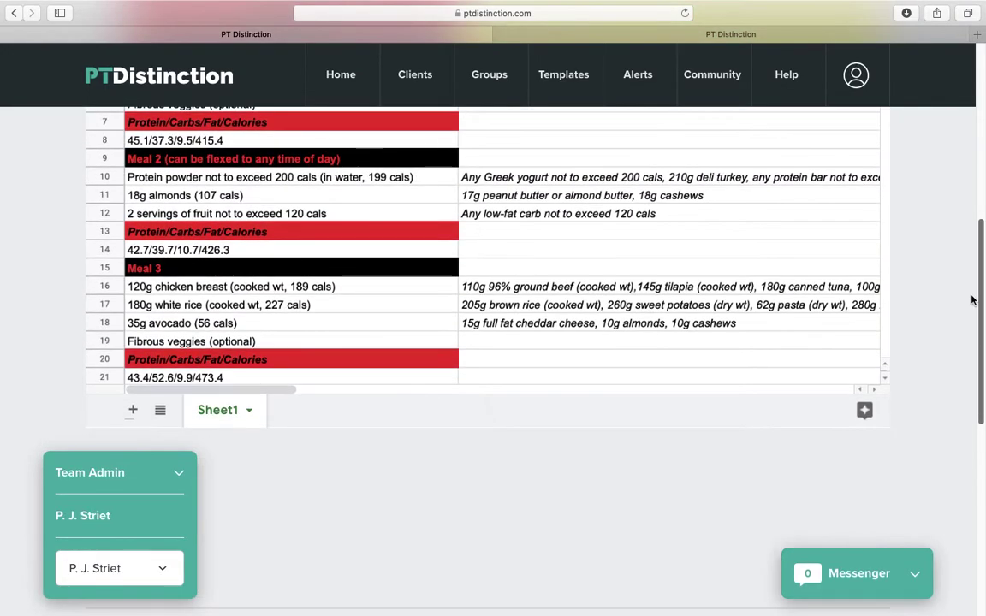
# - Go through the Meal 4 rows of the base plan and select the Total Daily Macros value in A30
pyautogui.click(420, 379)
pyautogui.press('Down')
pyautogui.press('Down')
pyautogui.press('Down')
pyautogui.press('Down')
pyautogui.press('Down')
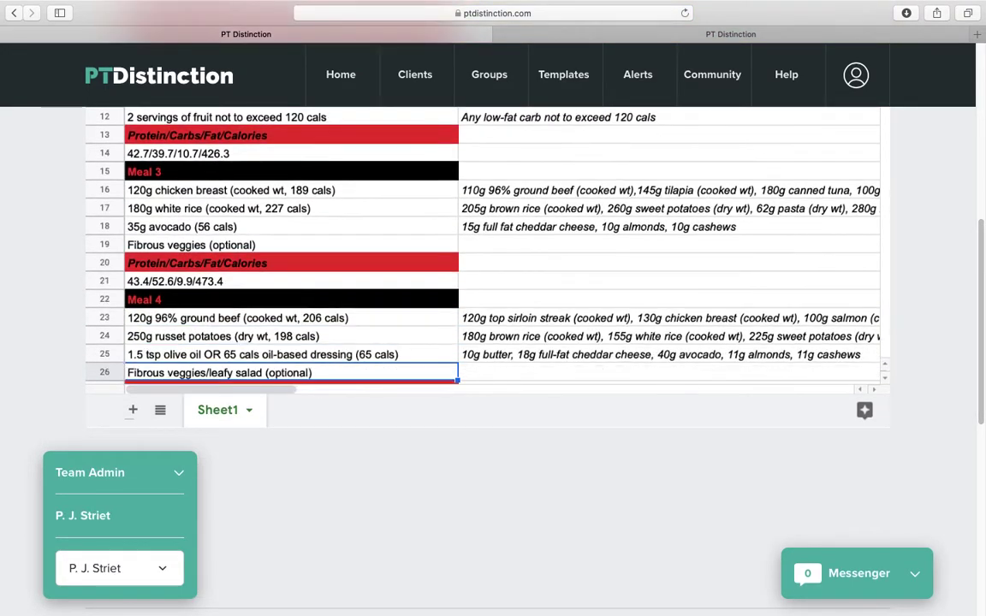
pyautogui.press('Down')
pyautogui.press('Down')
pyautogui.press('Down')
pyautogui.press('Down')
pyautogui.press('Down')
pyautogui.press('Down')
pyautogui.press('Up')
pyautogui.press('Up')
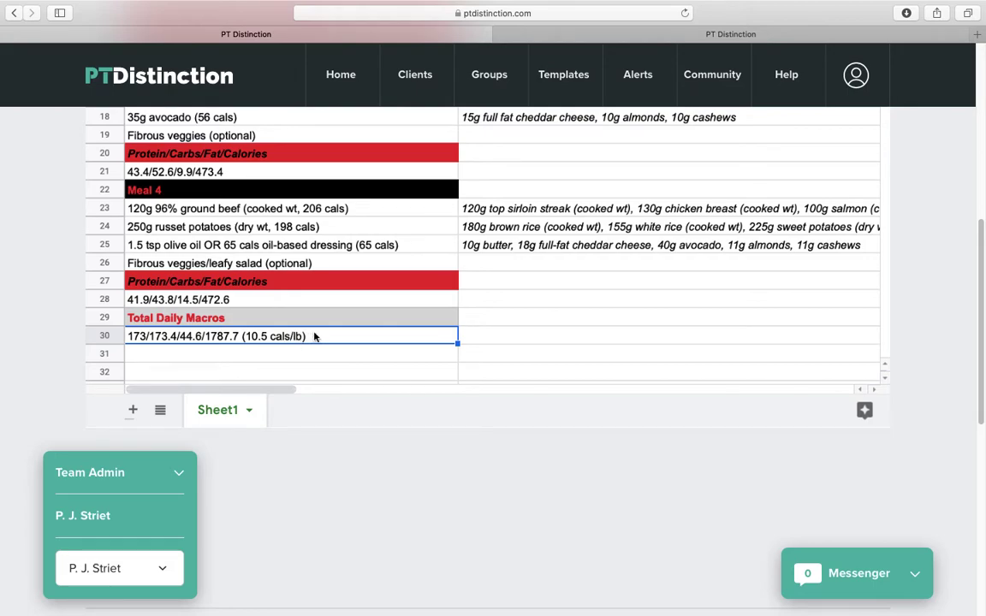
# - Open the Total Daily Macros value for editing and examine its calories-per-pound part
pyautogui.tripleClick(257, 337)
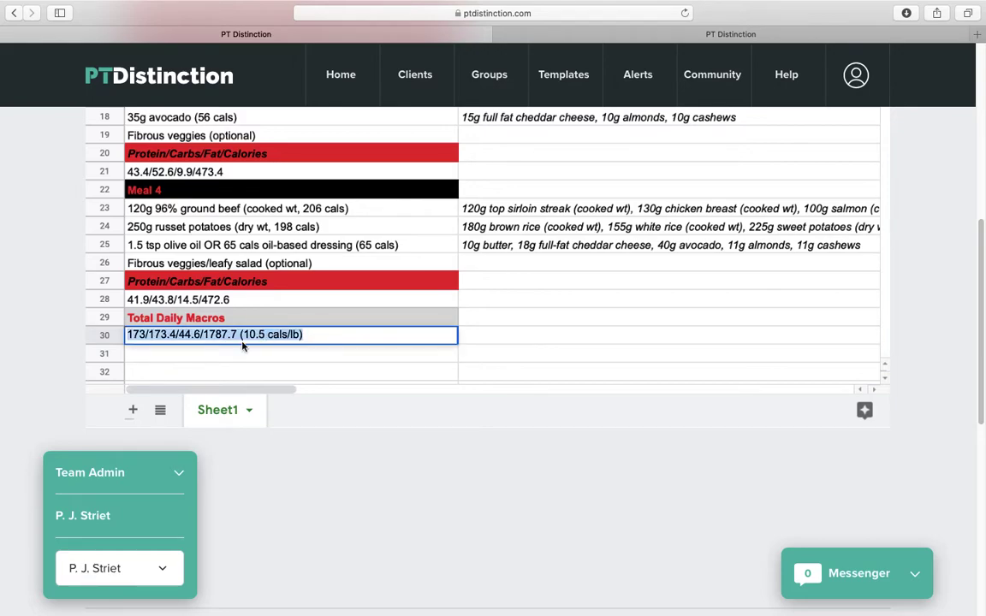
pyautogui.click(347, 333)
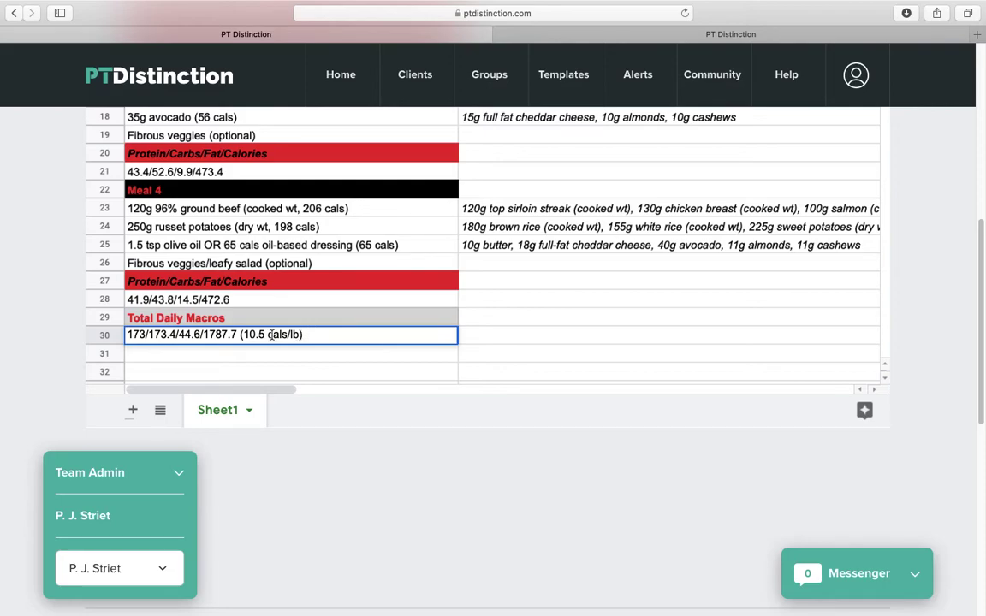
pyautogui.press('Left')
pyautogui.press('Left')
pyautogui.press('Left')
pyautogui.press('Left')
pyautogui.press('Left')
pyautogui.press('Left')
pyautogui.press('Left')
pyautogui.press('Left')
# - Review the base plan again from its first row and reselect the macro totals in A30
pyautogui.scroll(10, 538, 336)
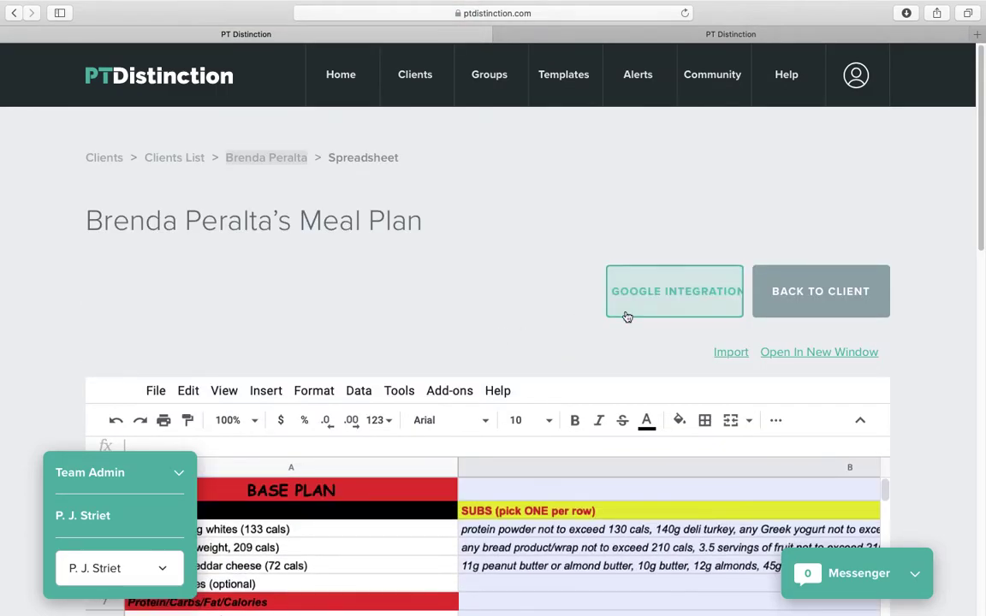
pyautogui.scroll(-5, 963, 285)
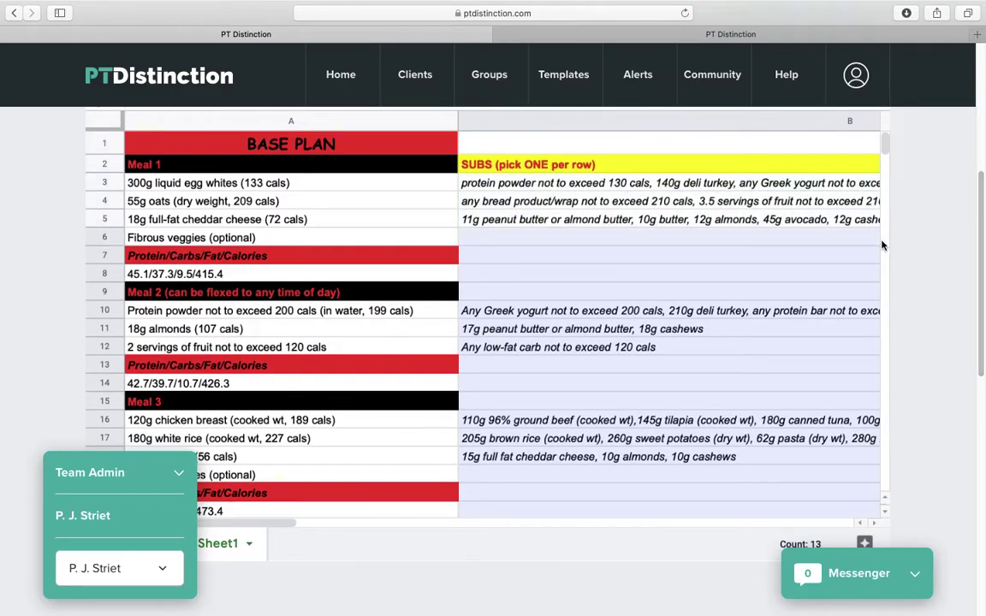
pyautogui.scroll(-10, 884, 246)
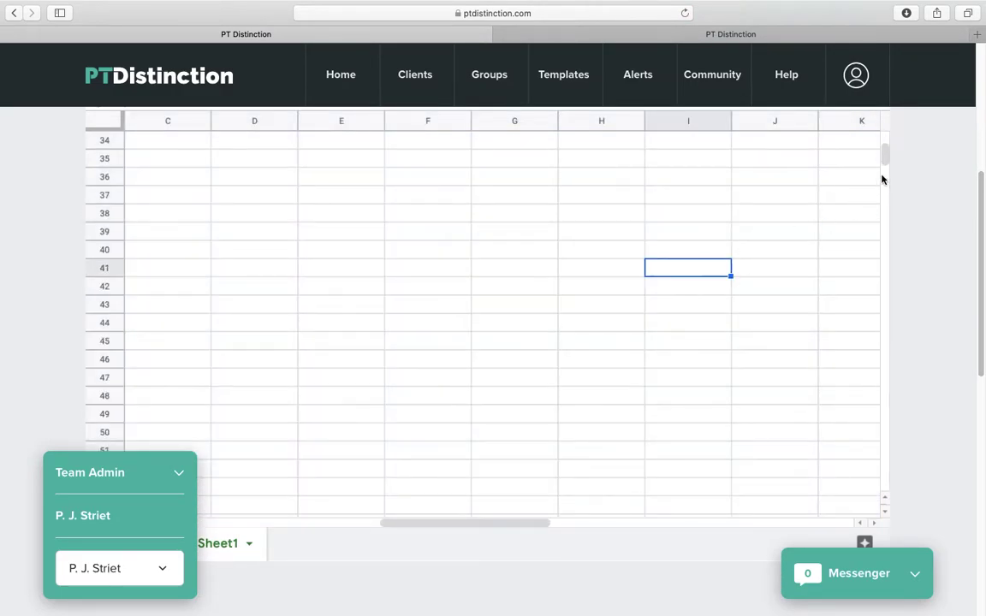
pyautogui.scroll(10, 885, 159)
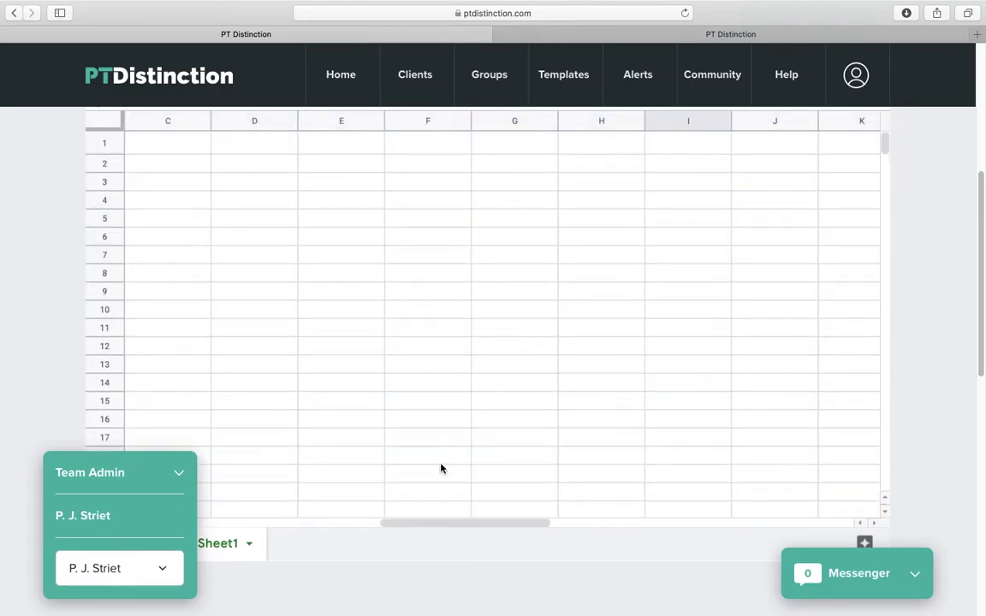
pyautogui.moveTo(419, 524); pyautogui.dragTo(161, 524)
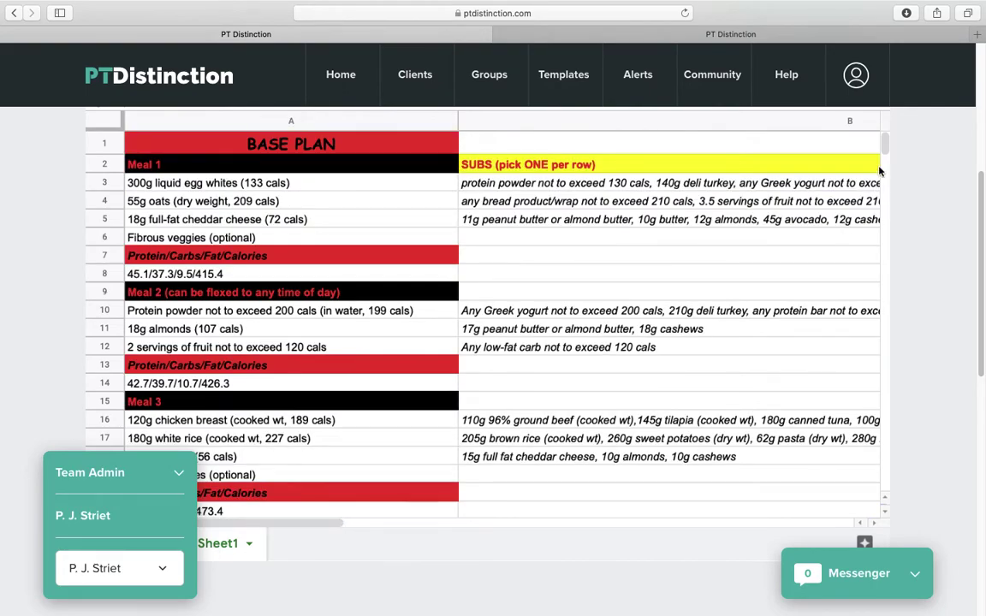
pyautogui.scroll(-5, 884, 163)
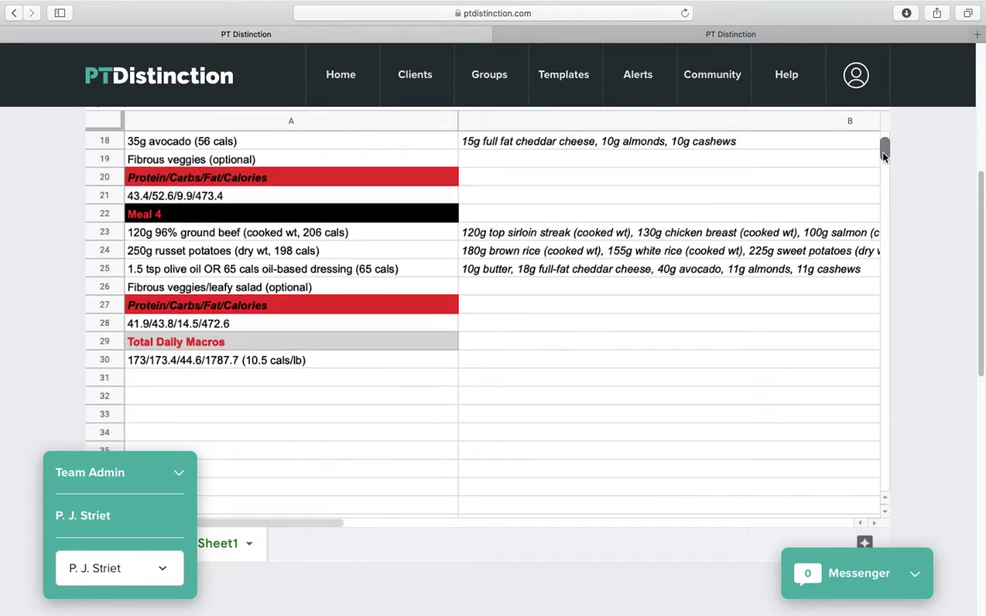
pyautogui.click(265, 360)
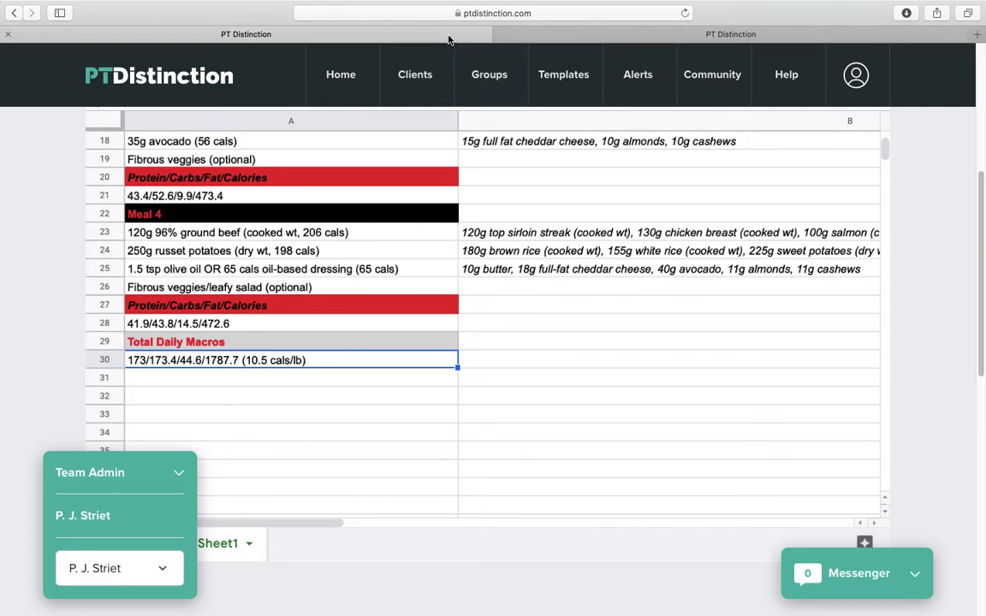
# - Switch to the Measurement Tracker and compare the weights in its last three entries, rows 12 to 14
pyautogui.click(564, 34)
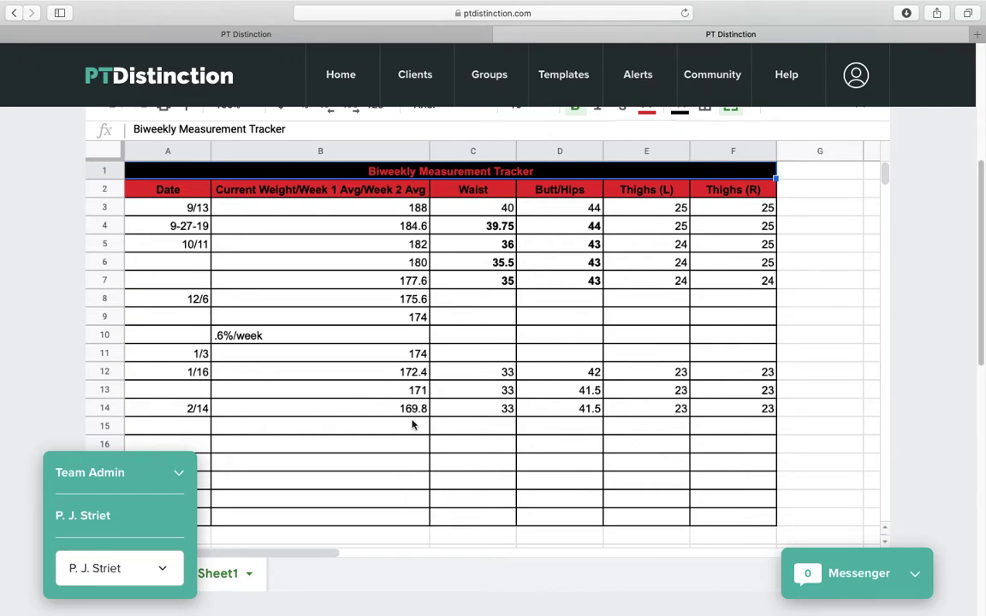
pyautogui.click(388, 410)
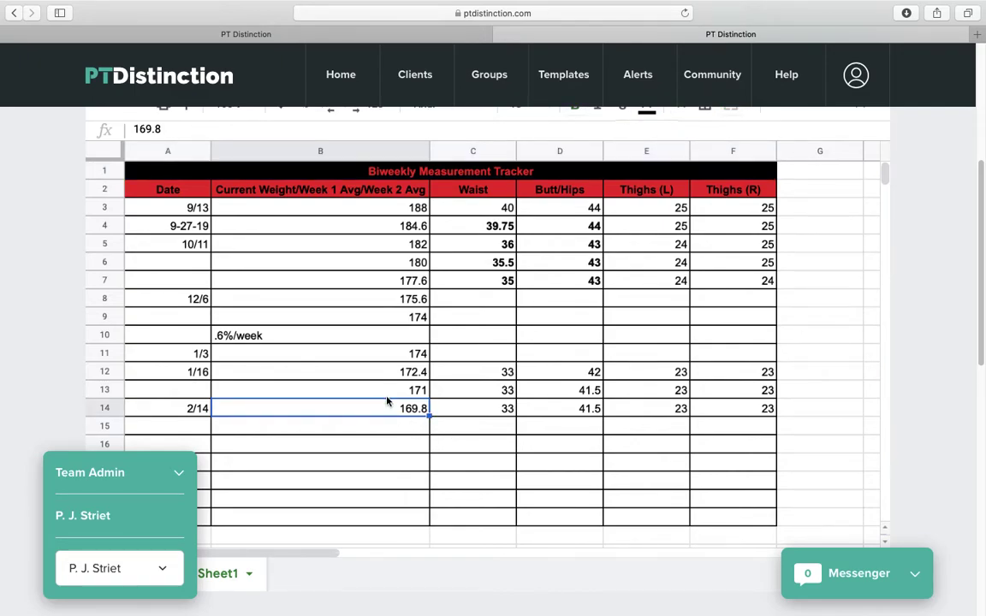
pyautogui.click(394, 397)
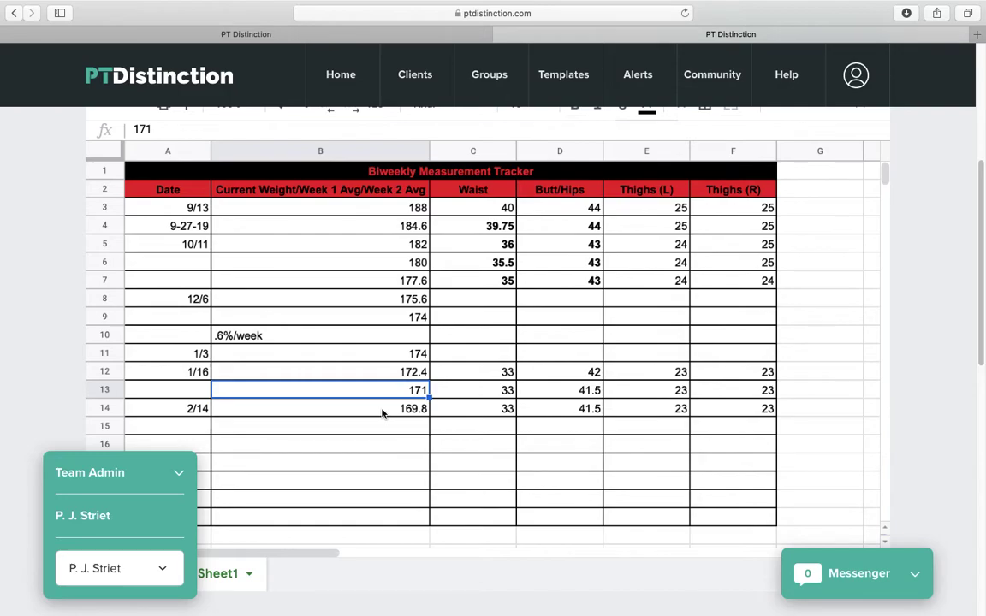
pyautogui.click(381, 411)
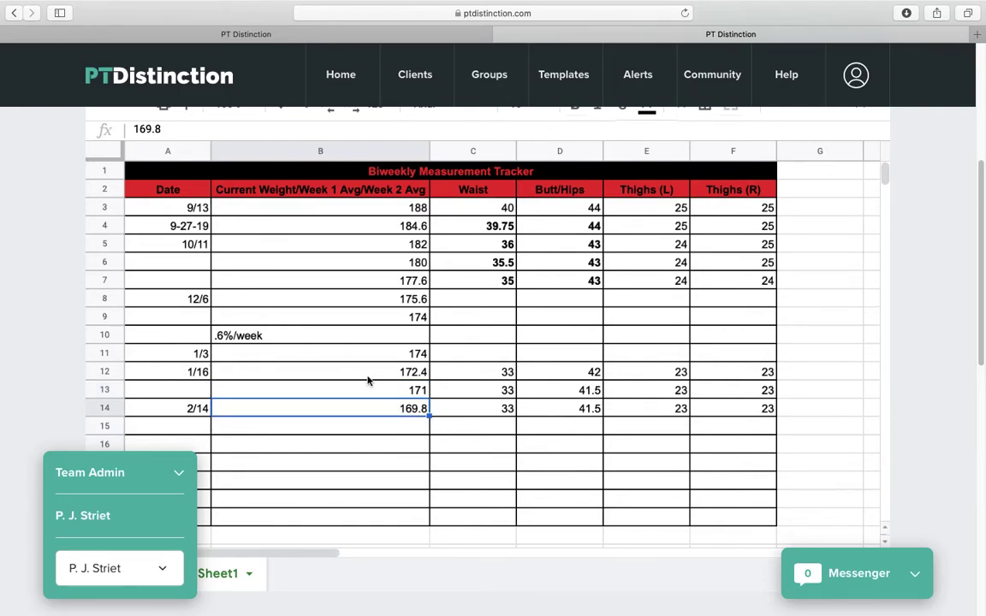
pyautogui.click(372, 375)
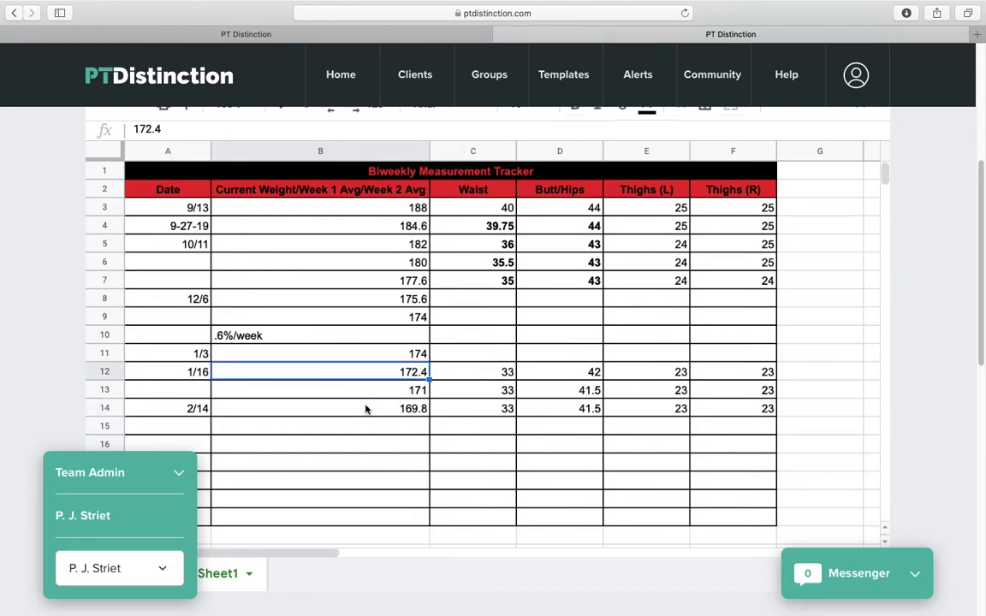
pyautogui.click(366, 410)
pyautogui.click(365, 375)
pyautogui.click(389, 411)
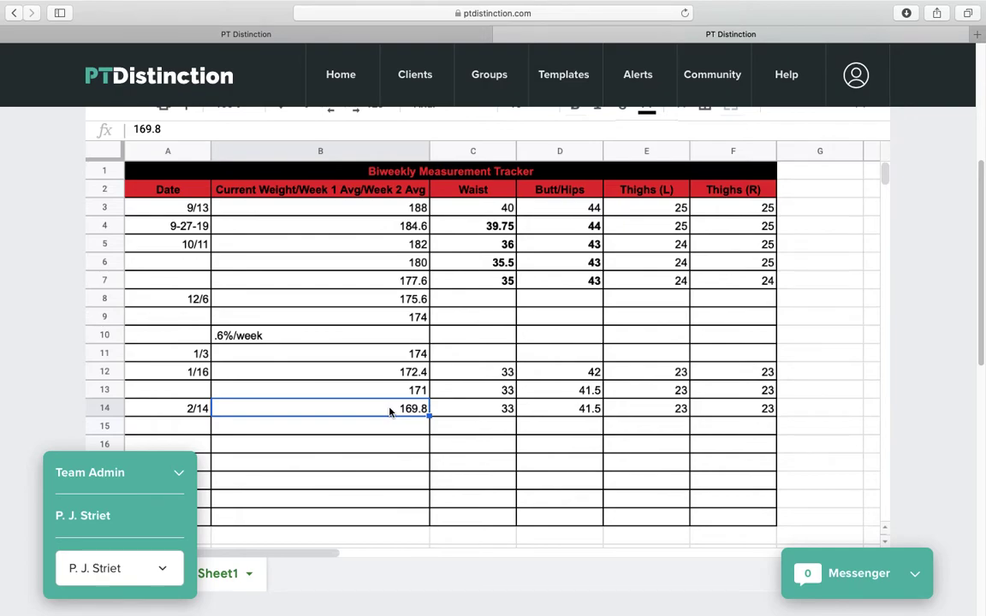
pyautogui.moveTo(407, 374); pyautogui.dragTo(408, 414)
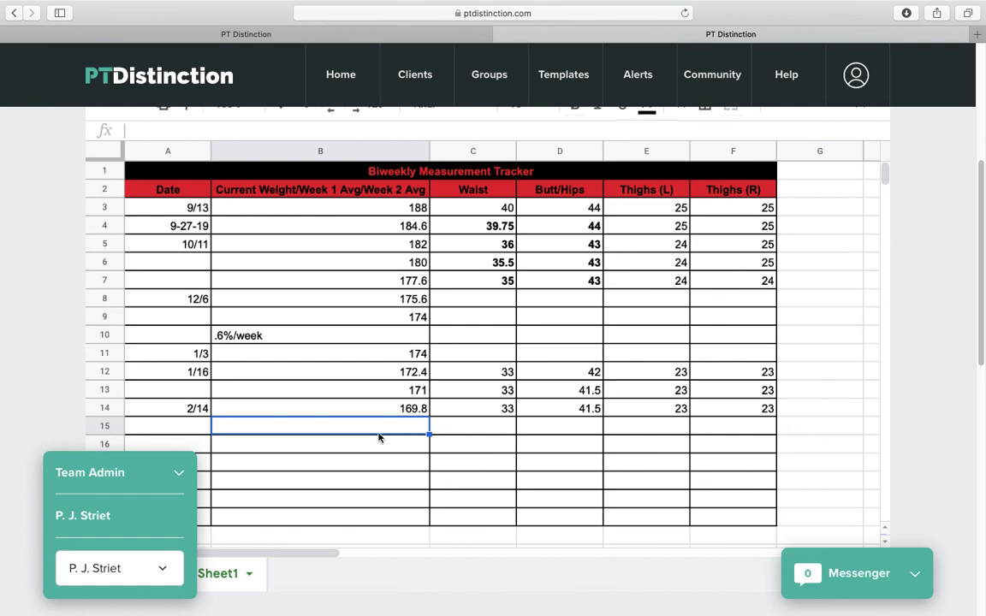
pyautogui.write('166')
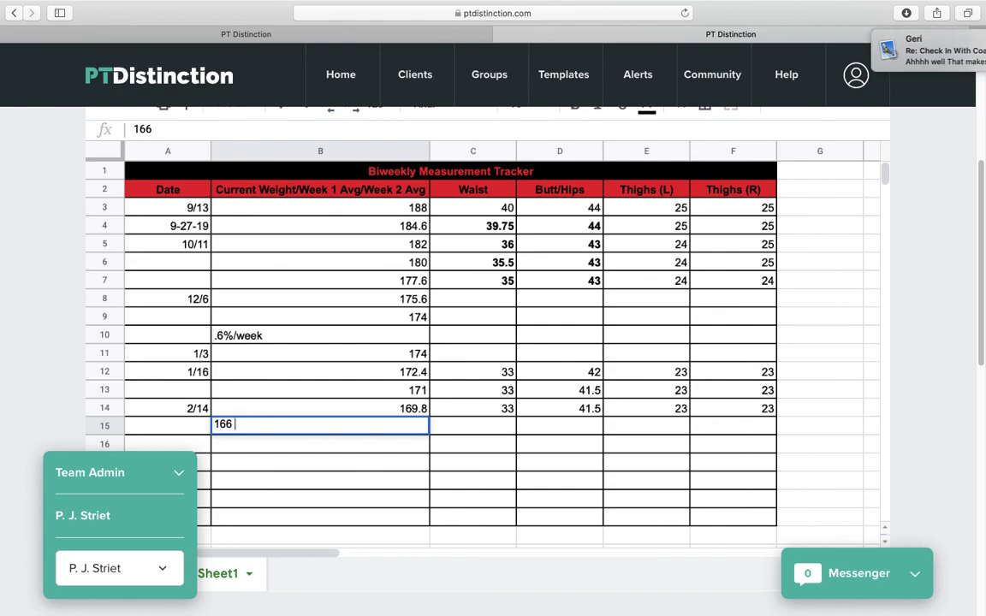
pyautogui.press('BackSpace')
pyautogui.press('BackSpace')
pyautogui.press('BackSpace')
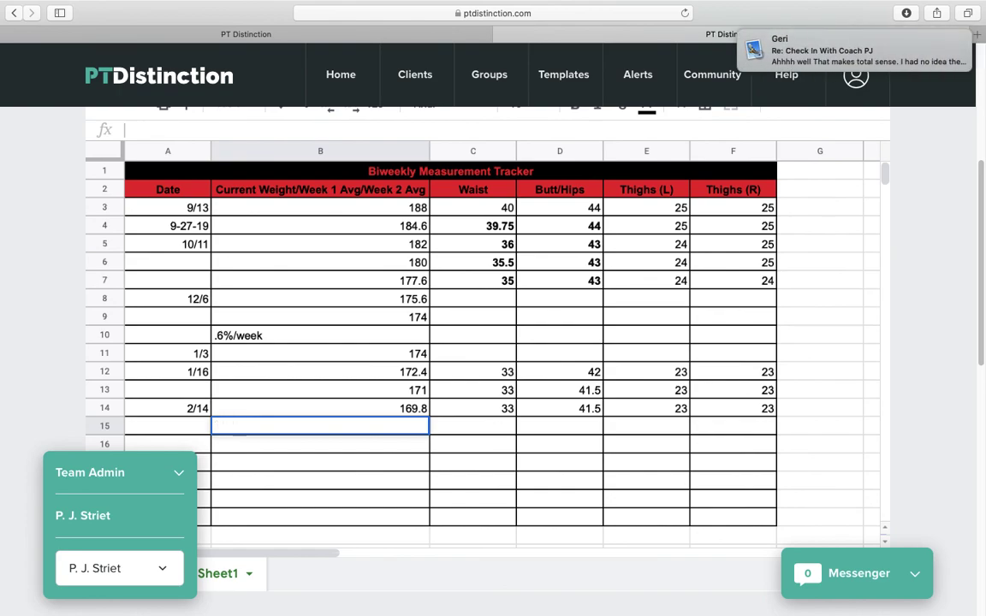